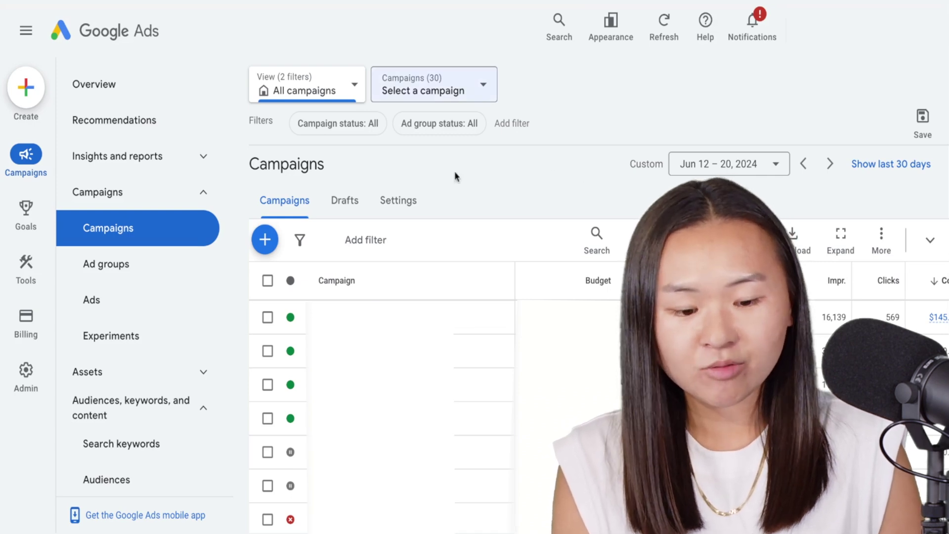
Step: Go to Tools > Shared library > Audience manager and start a new data segment
mouse_move(44, 203)
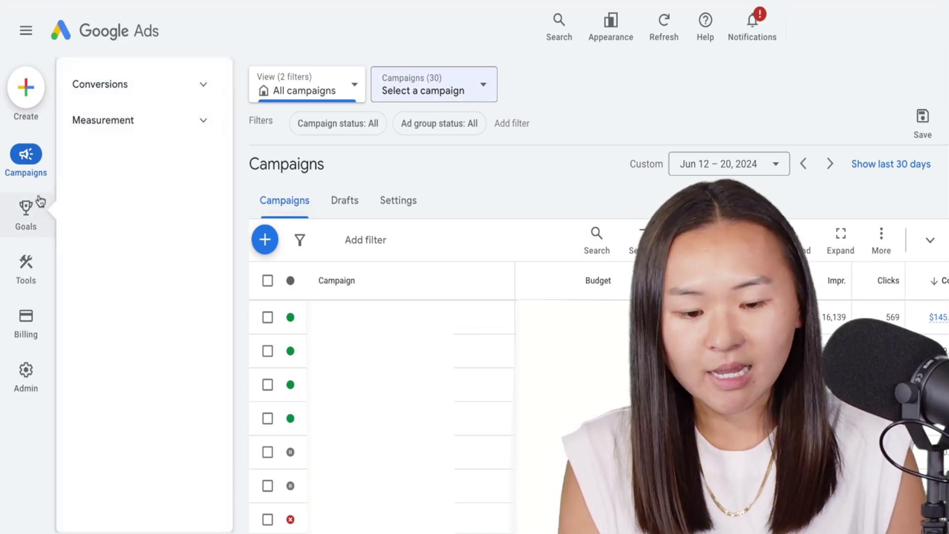
mouse_move(35, 263)
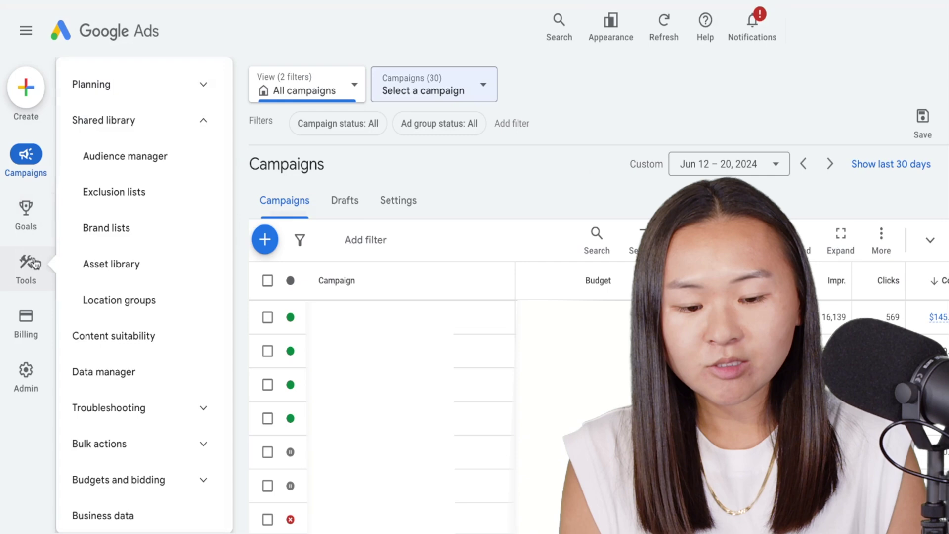
left_click(191, 161)
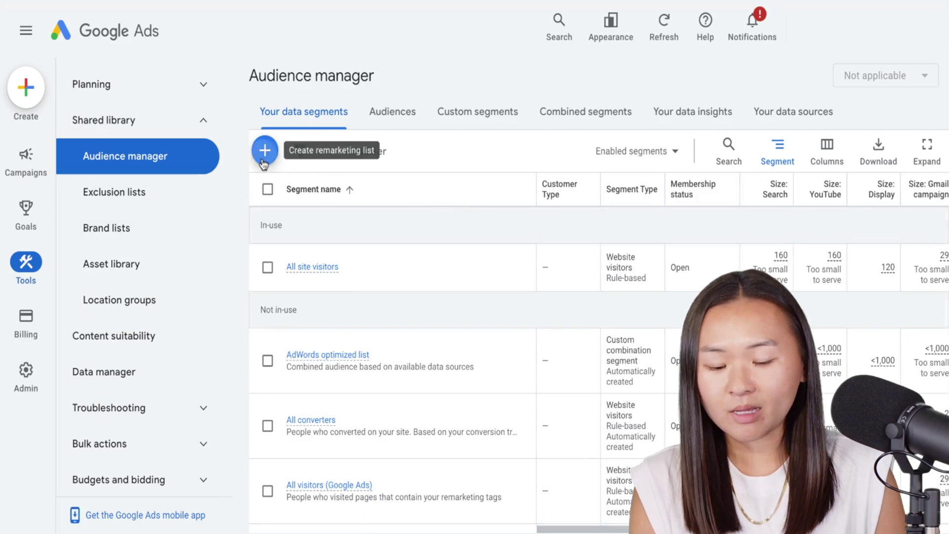
left_click(263, 162)
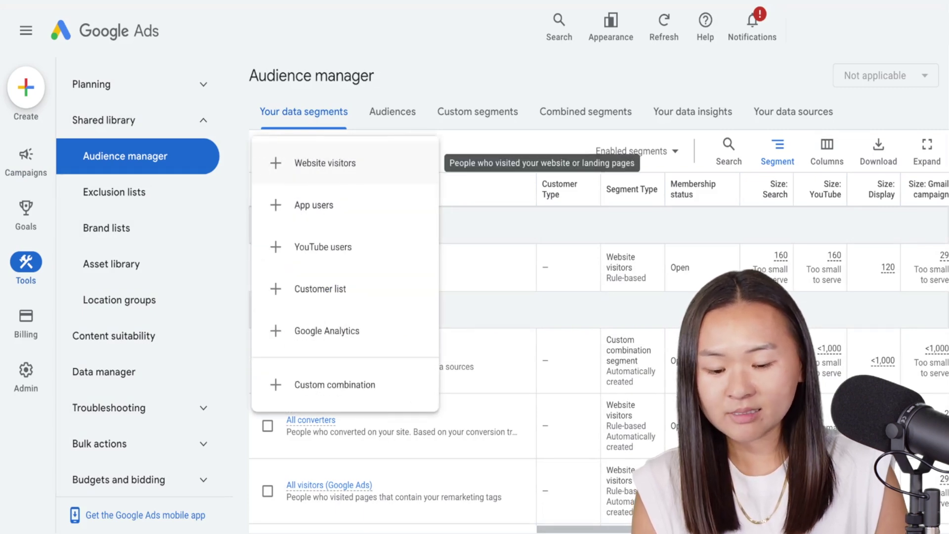
Step: Create a Customer list segment using 'Upload a file manually' as the data source
left_click(371, 289)
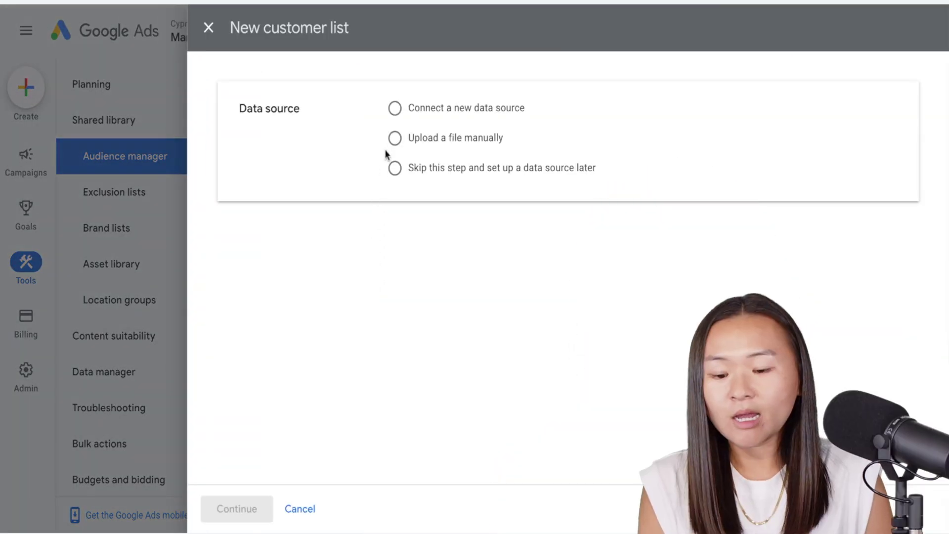
left_click(394, 110)
scroll(403, 217, "down", 1)
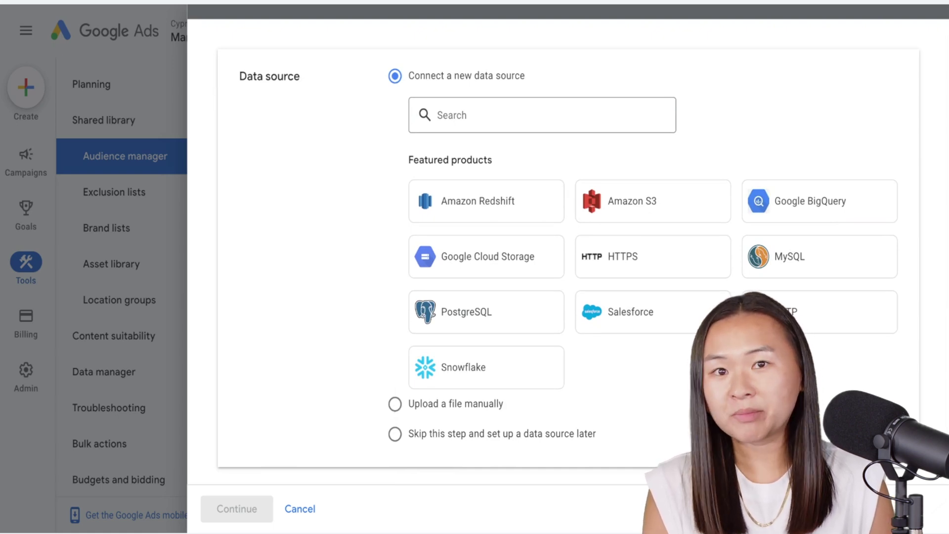
left_click(395, 403)
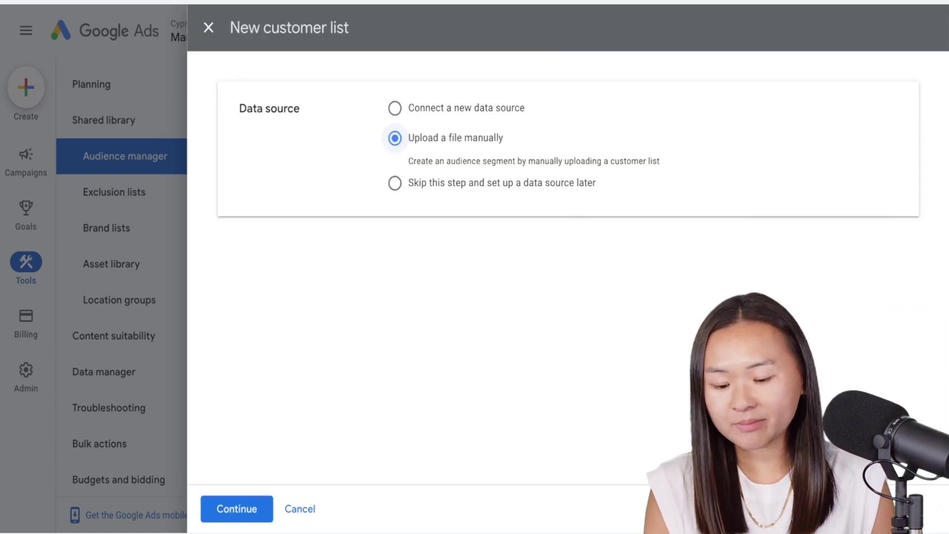
left_click(237, 508)
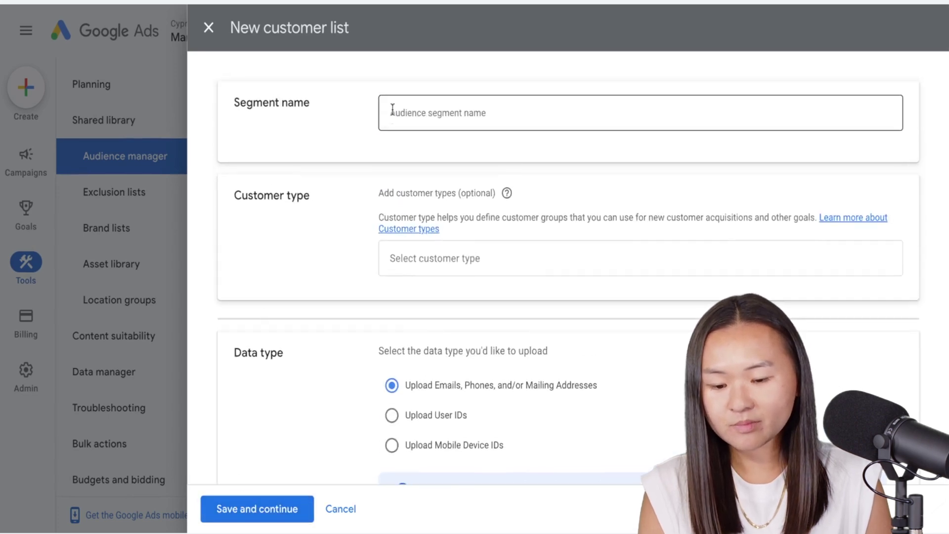
Step: Enter 'Customer Match List (June 2024)' in the Segment name field
left_click(394, 111)
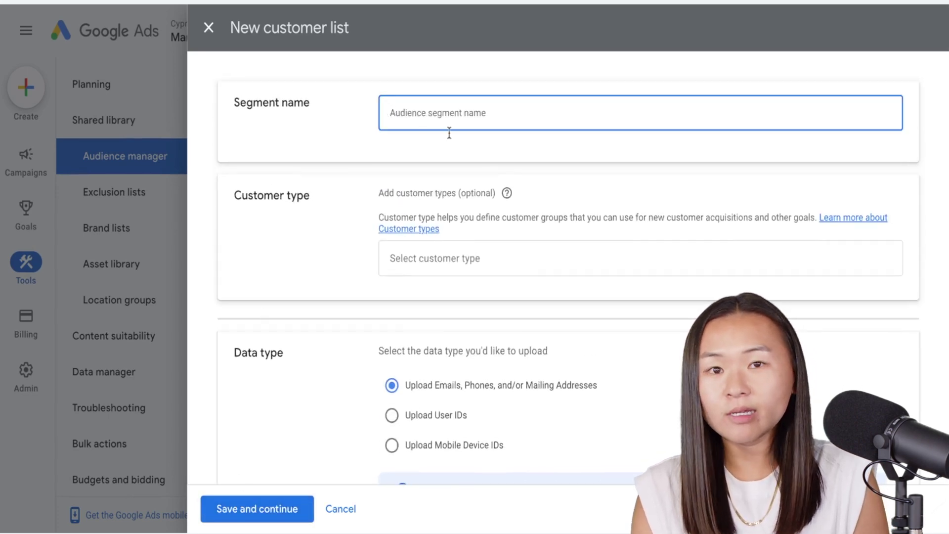
type("Cus")
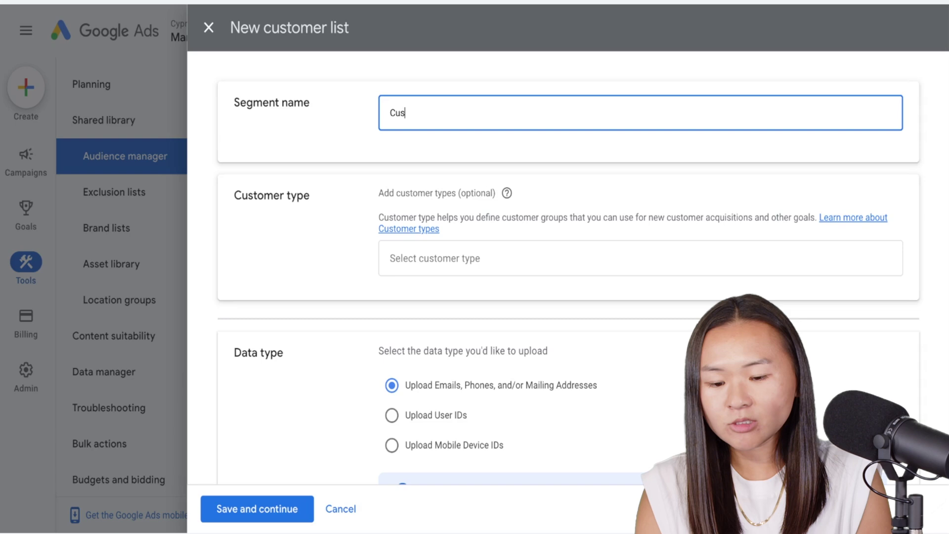
type("tomer Match List (")
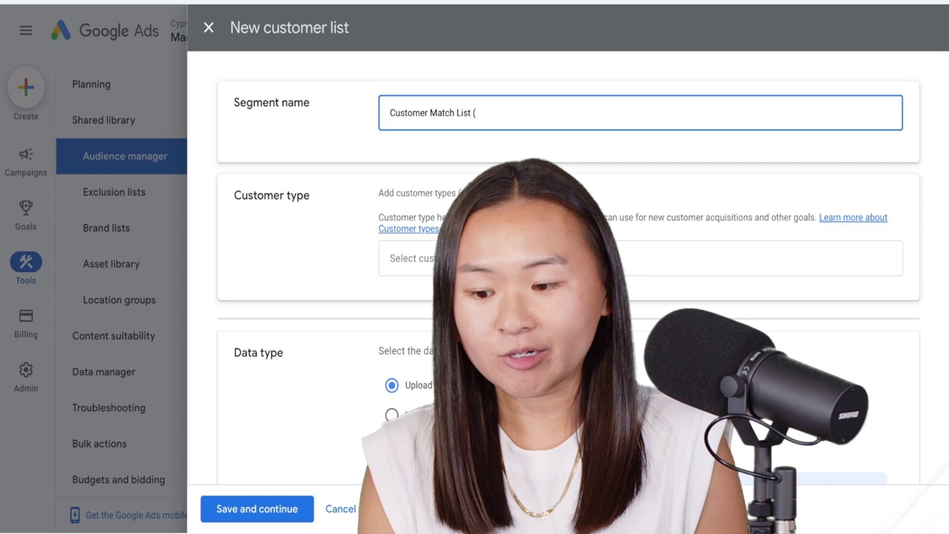
type("Jun")
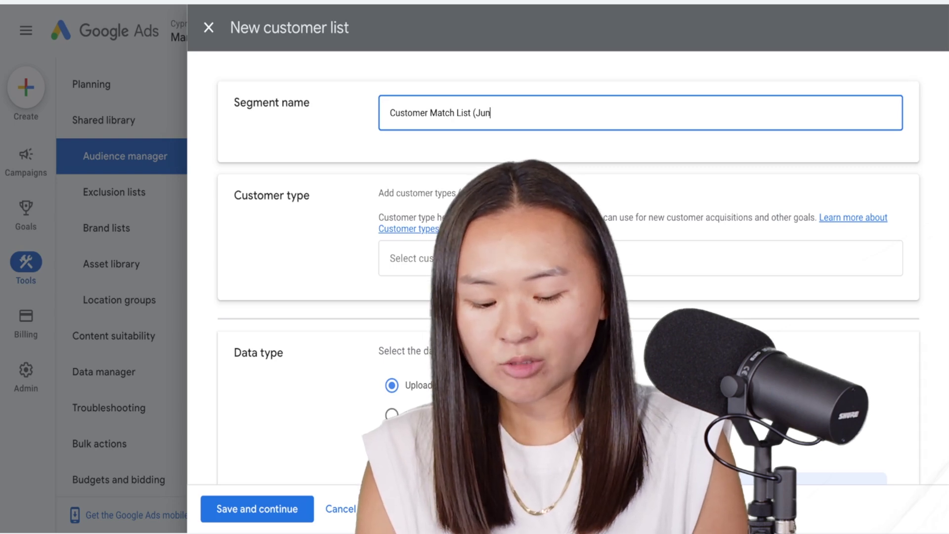
type("e 2024)")
scroll(442, 213, "down", 1)
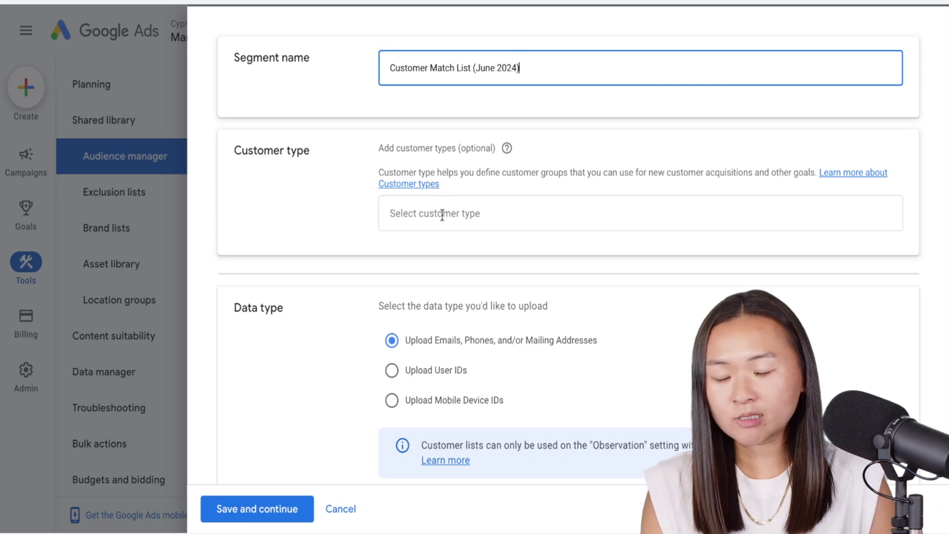
Step: Select All customers in the Customer type dropdown and close the list
left_click(443, 214)
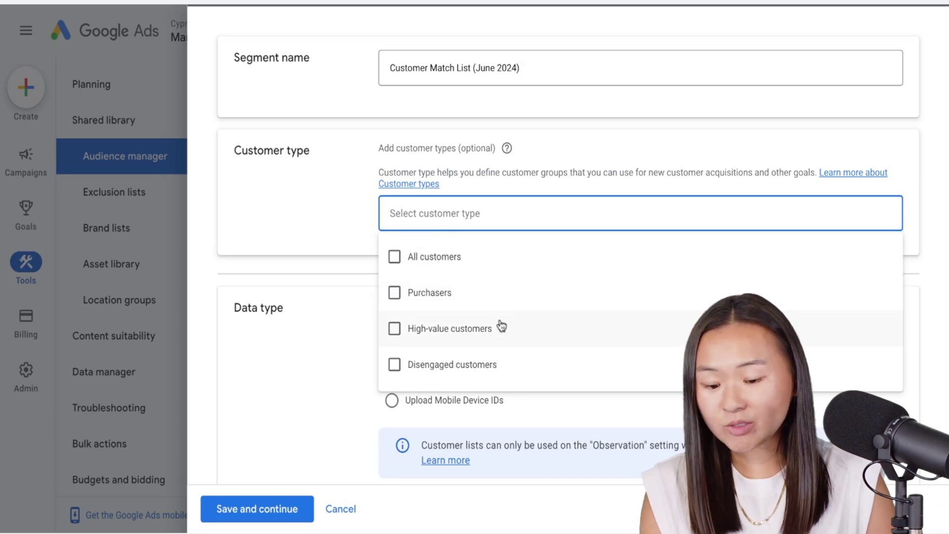
scroll(509, 357, "down", 1)
scroll(508, 356, "down", 4)
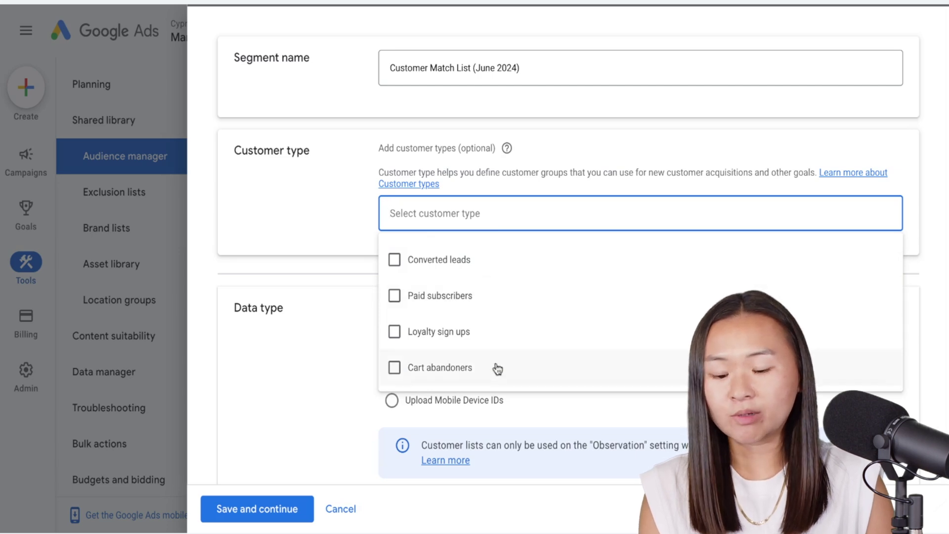
scroll(492, 331, "up", 5)
left_click(395, 257)
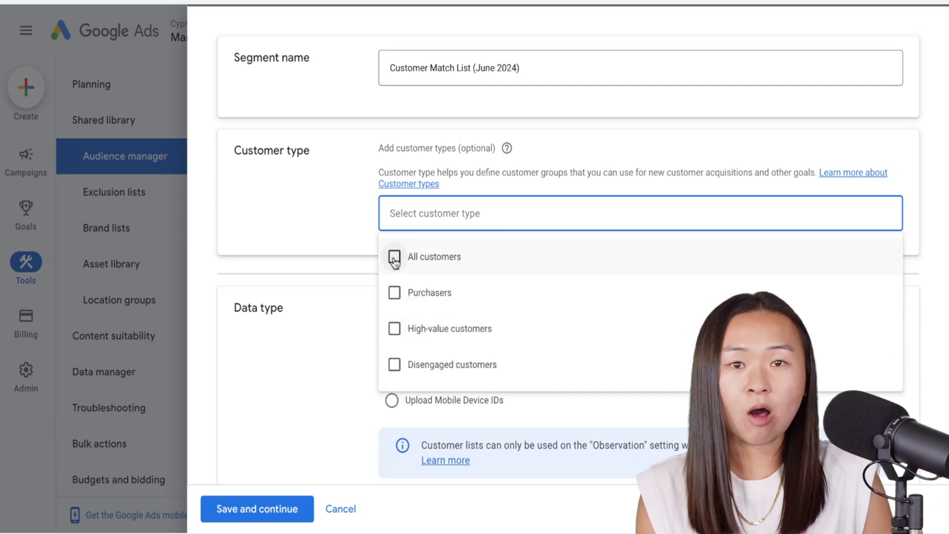
left_click(348, 262)
scroll(354, 297, "down", 3)
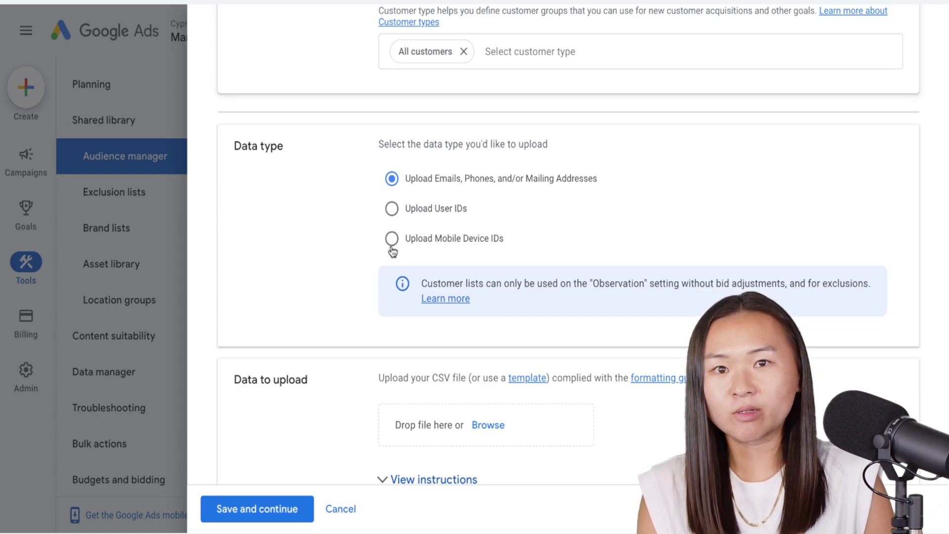
Step: Scroll to Data to upload and attach the file Contact List - Sheet1.csv
scroll(348, 256, "down", 6)
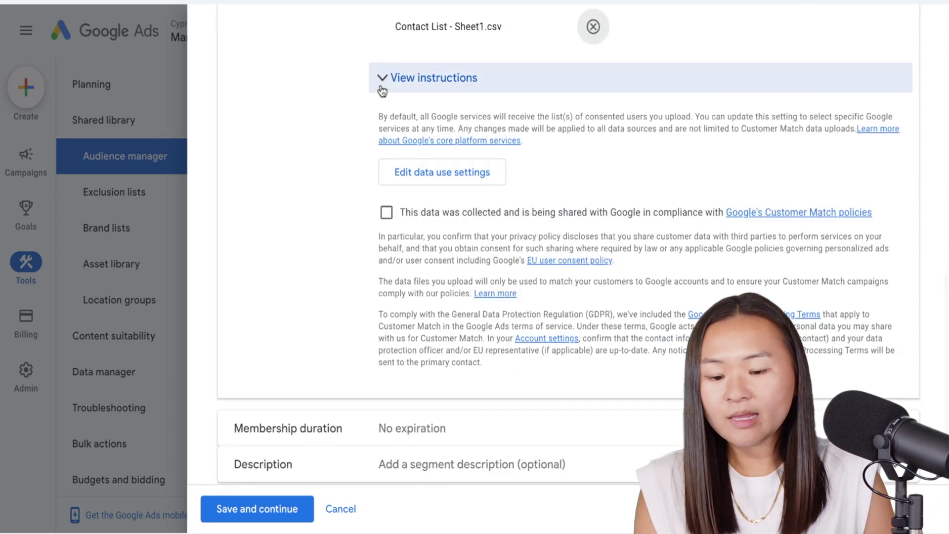
Step: Show the file instructions, tick Customer Match policy compliance, and expand Membership duration
left_click(382, 80)
scroll(370, 247, "down", 1)
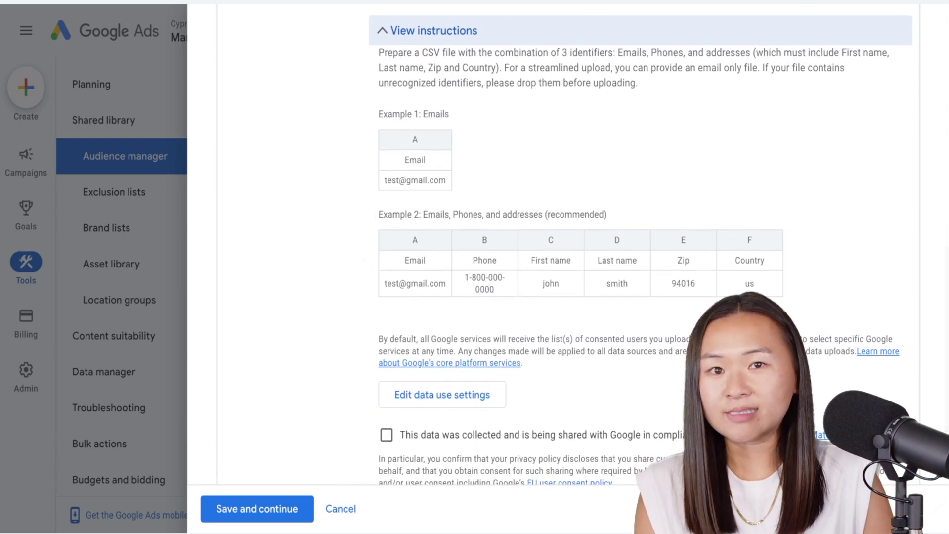
scroll(386, 394, "down", 1)
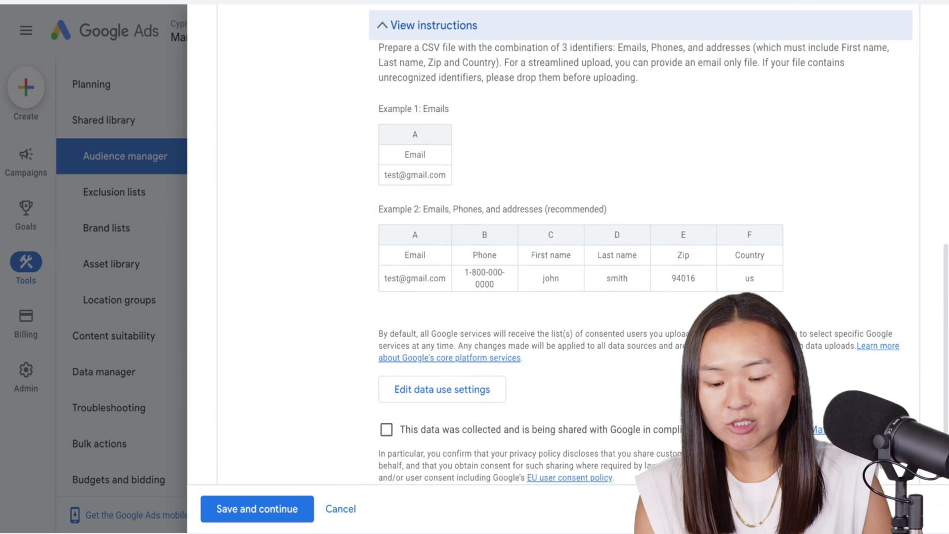
left_click(386, 394)
scroll(376, 393, "down", 5)
left_click(367, 389)
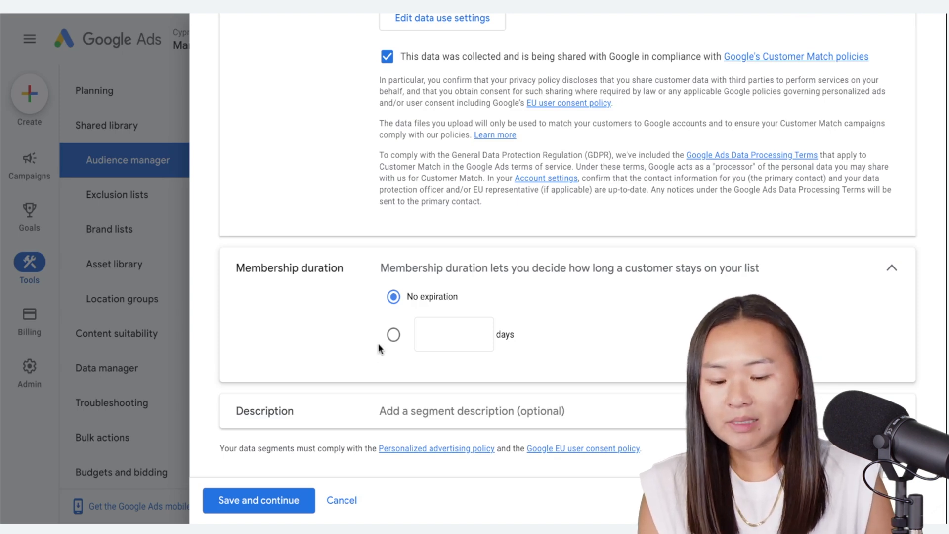
Step: Try a 14-day membership duration, then revert to No expiration
left_click(394, 336)
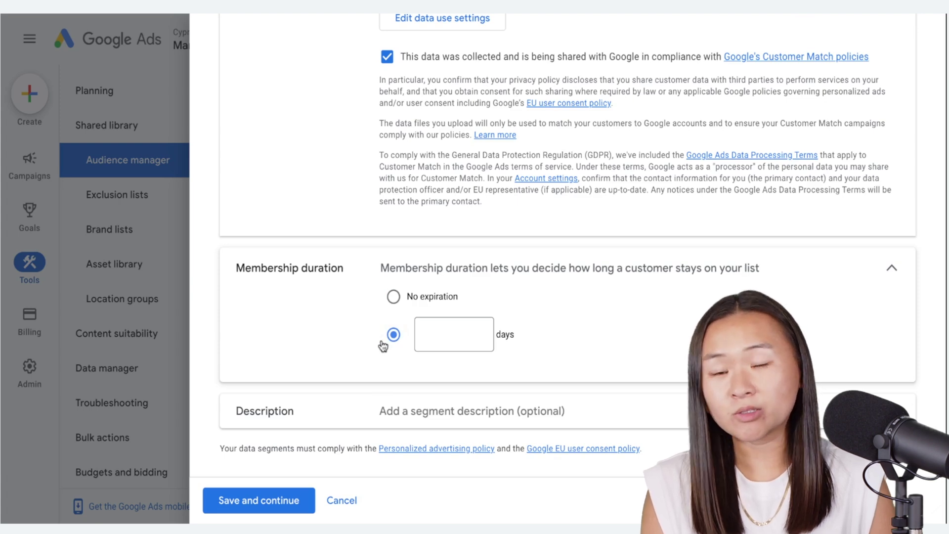
left_click(425, 337)
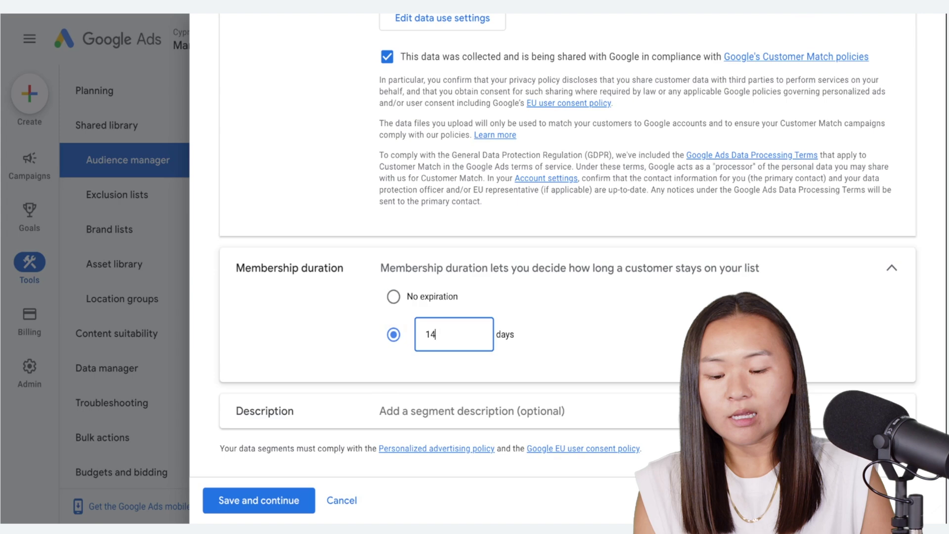
left_click(393, 297)
Step: Expand the optional segment Description and select its field, leaving it blank
left_click(409, 413)
scroll(410, 414, "down", 2)
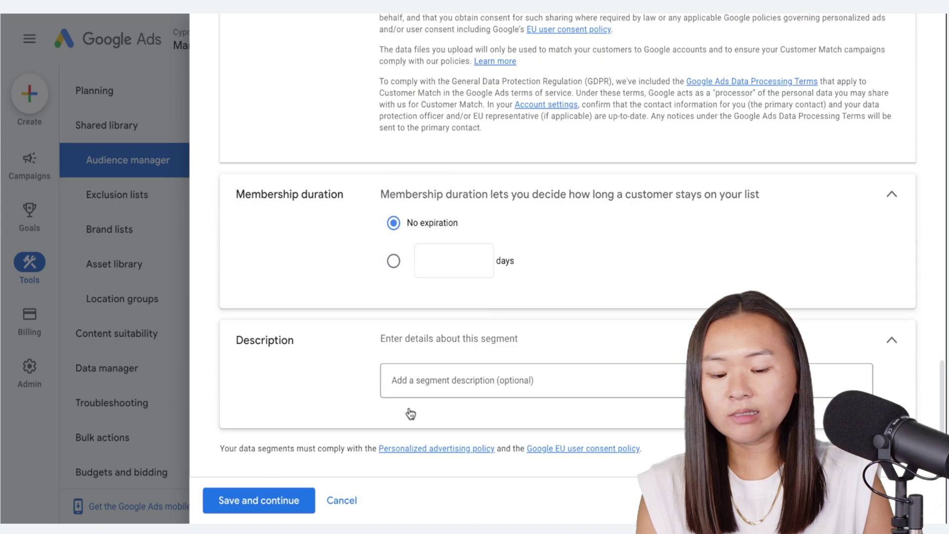
left_click(430, 385)
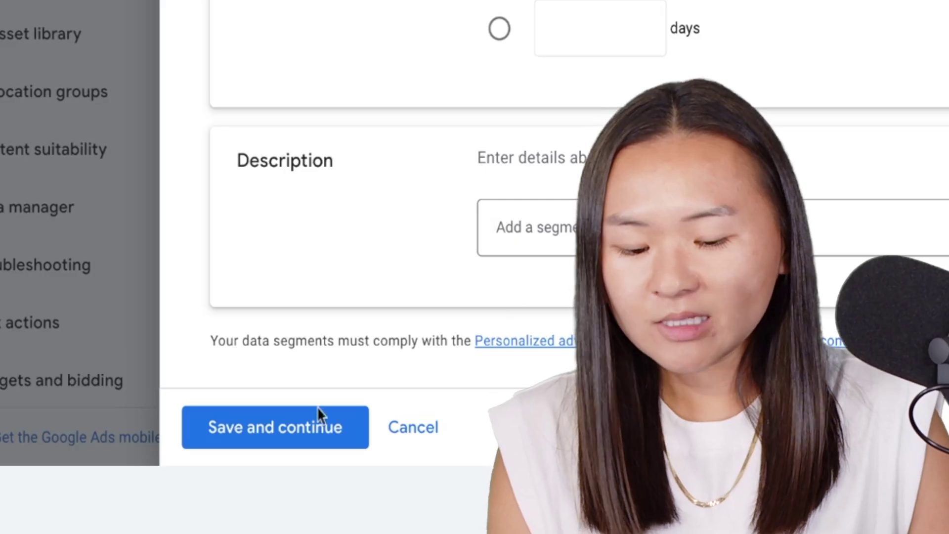
Step: Save the customer list and confirm Customer Match List (June 2024) shows Populating
left_click(258, 500)
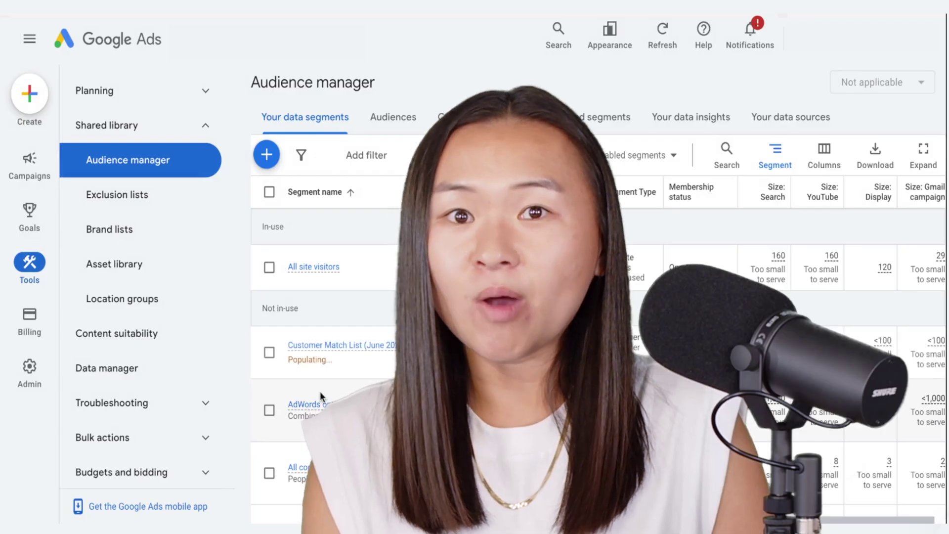
scroll(320, 391, "down", 2)
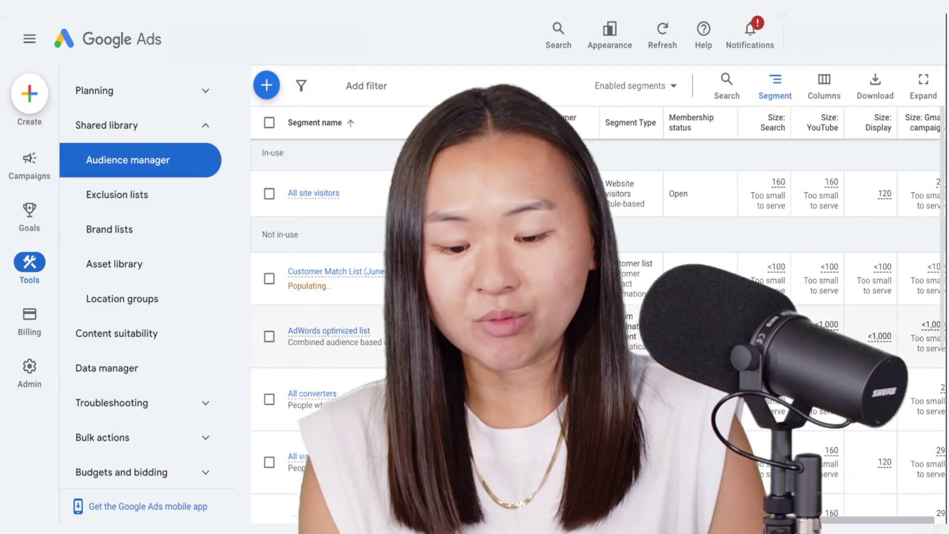
scroll(306, 296, "down", 1)
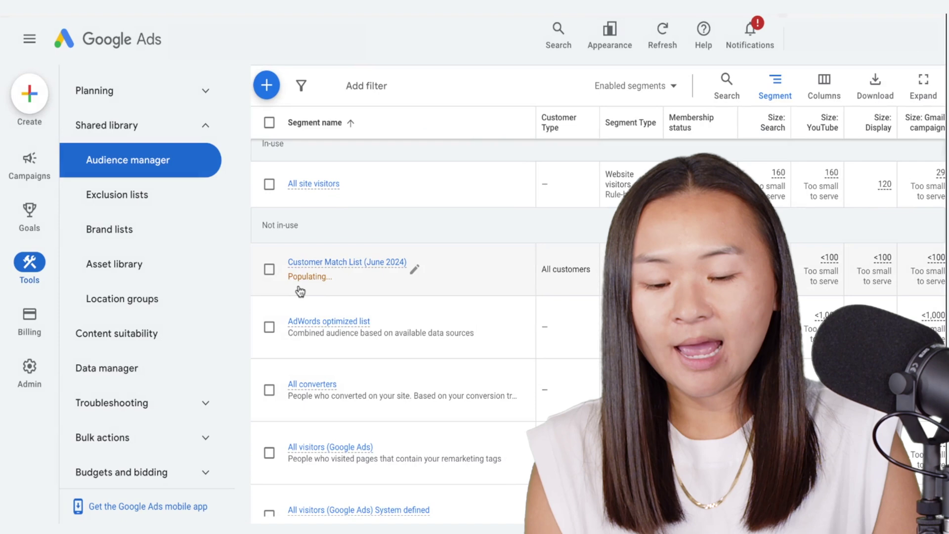
scroll(330, 294, "up", 1)
scroll(329, 293, "right", 1)
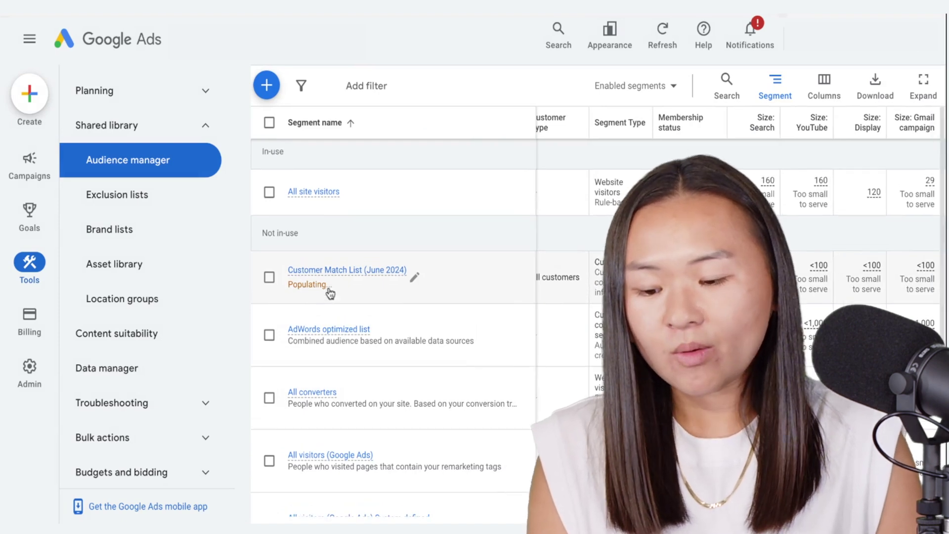